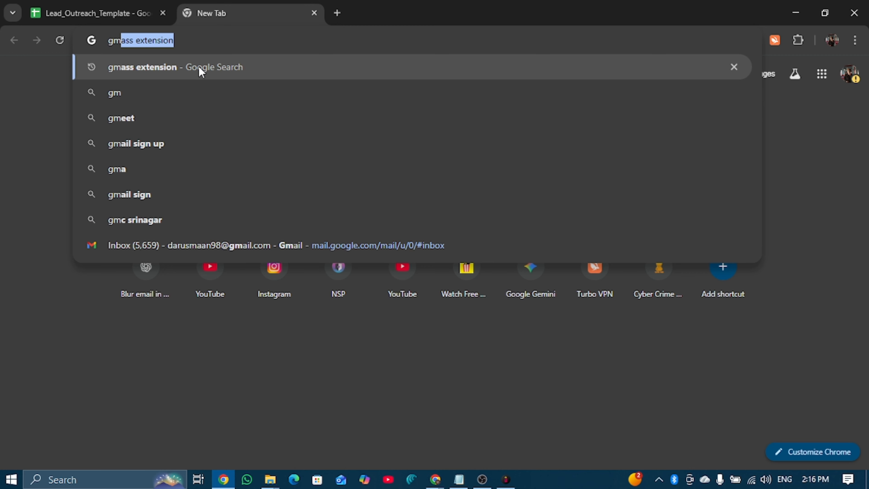
Search for the GMass extension and view its Chrome Web Store page from the GMass website
left_click(201, 72)
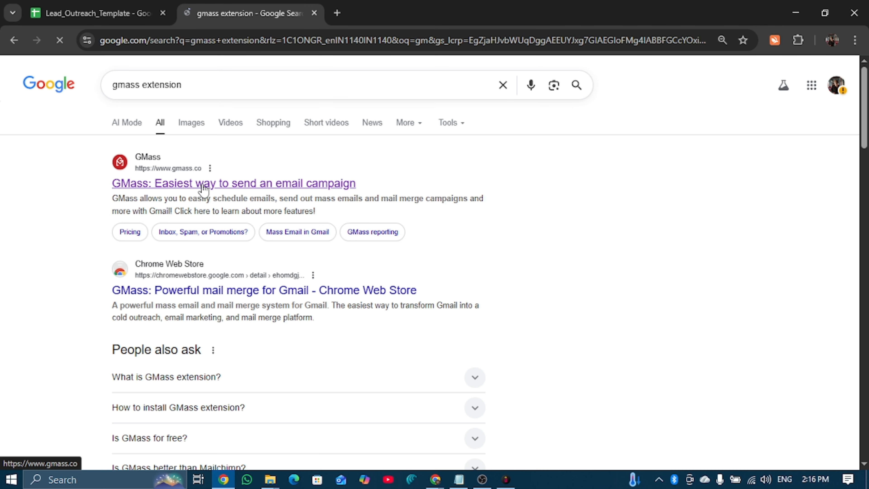
left_click(203, 184)
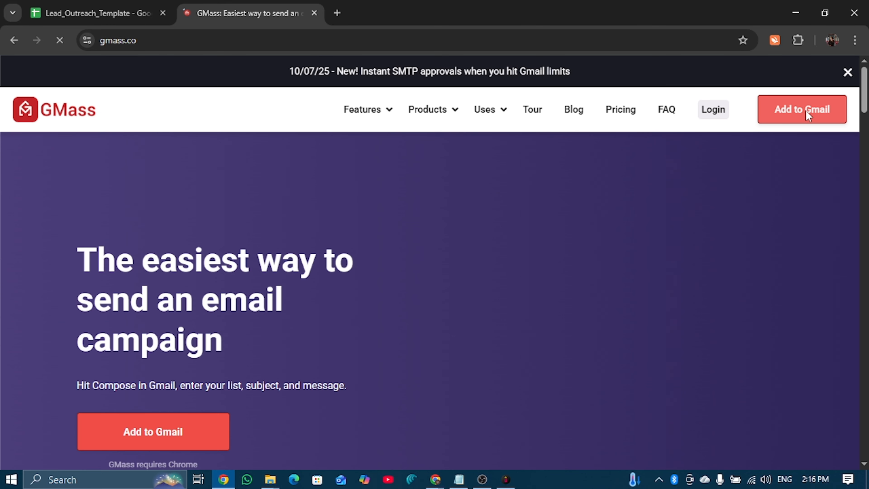
left_click(806, 115)
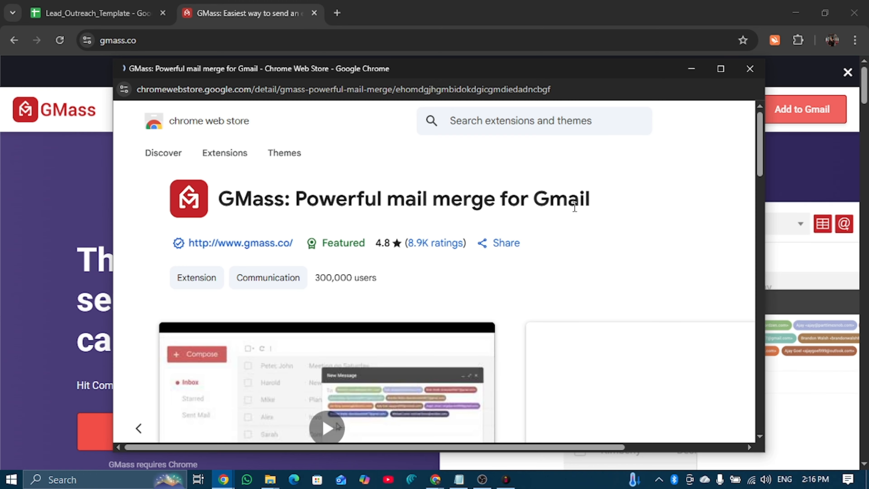
left_click(721, 69)
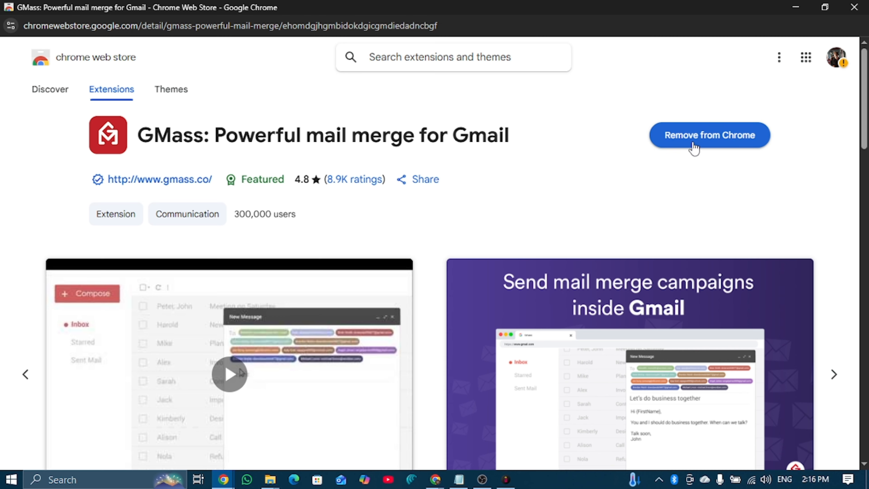
left_click(795, 7)
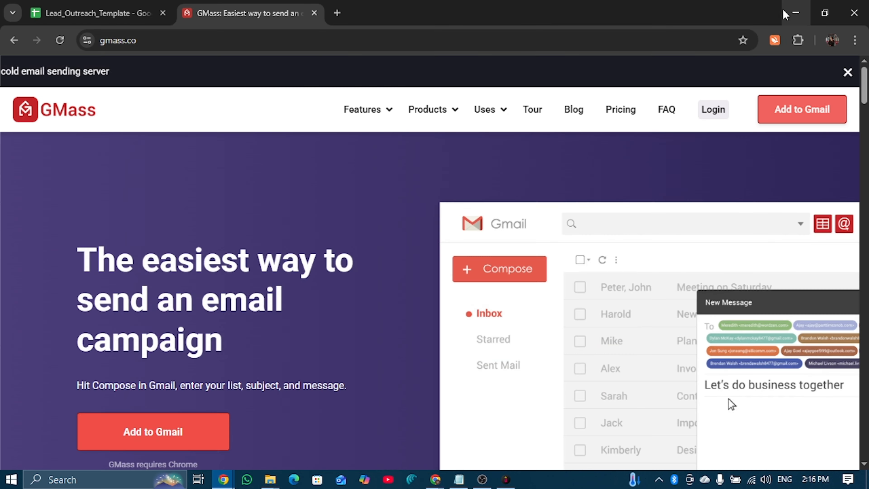
Open Gmail in a new browser tab, review the Lead_Outreach_Template sheet meanwhile, and skip the GMass tour
left_click(337, 15)
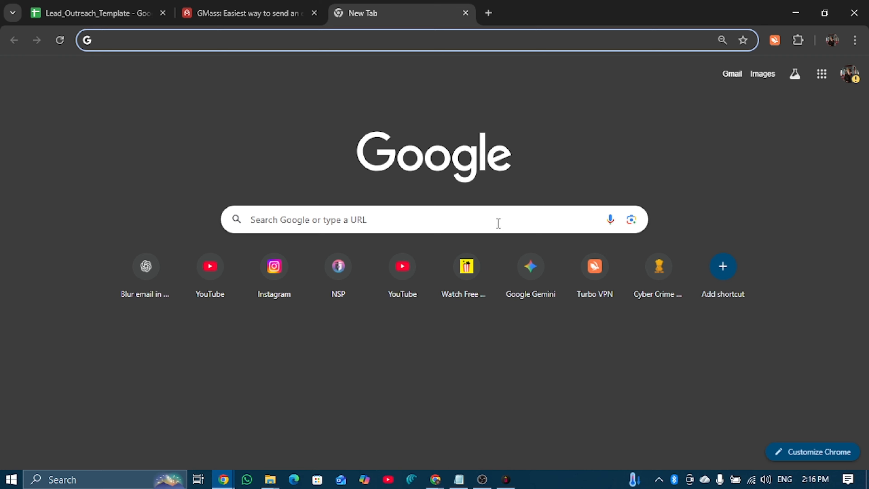
left_click(732, 75)
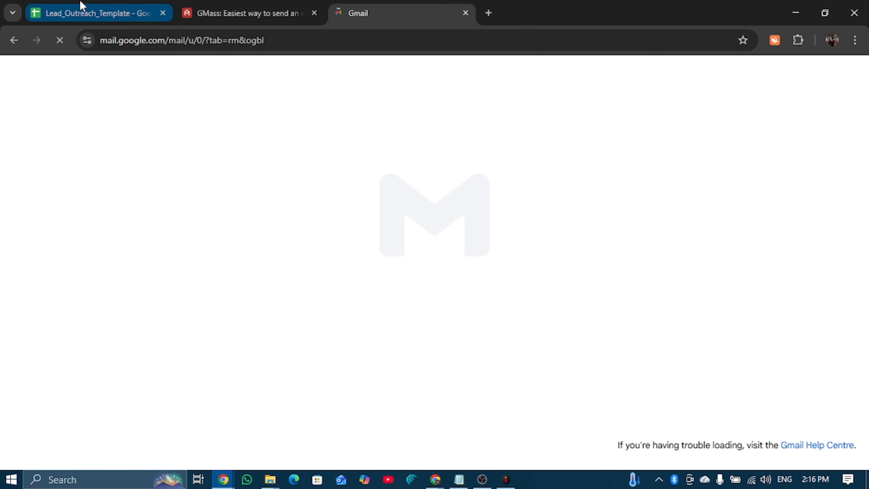
left_click(99, 13)
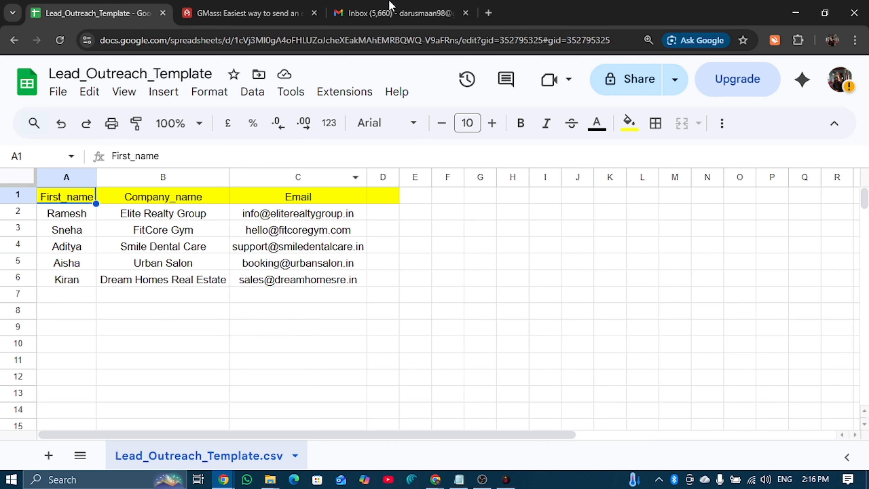
left_click(392, 11)
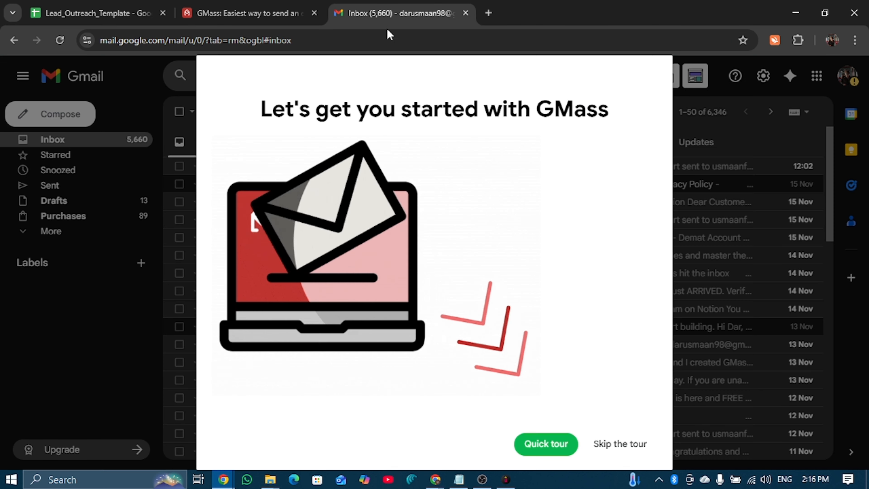
left_click(624, 444)
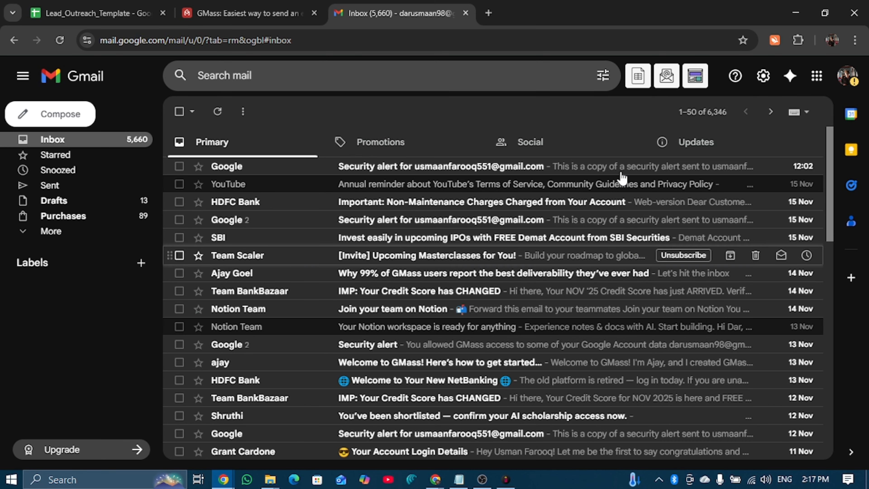
Connect GMass to the Lead_Outreach_Template spreadsheet's Lead_Outreach_Template.csv worksheet and postpone the browser's split view tip
left_click(637, 80)
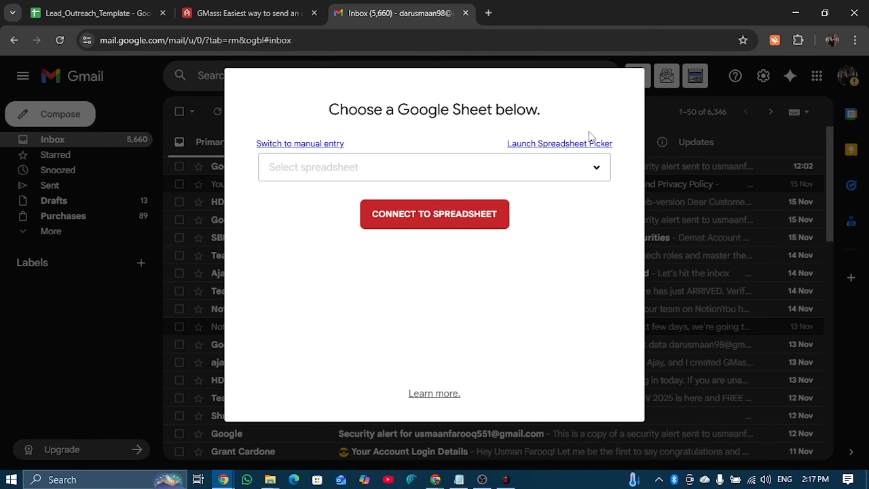
left_click(538, 169)
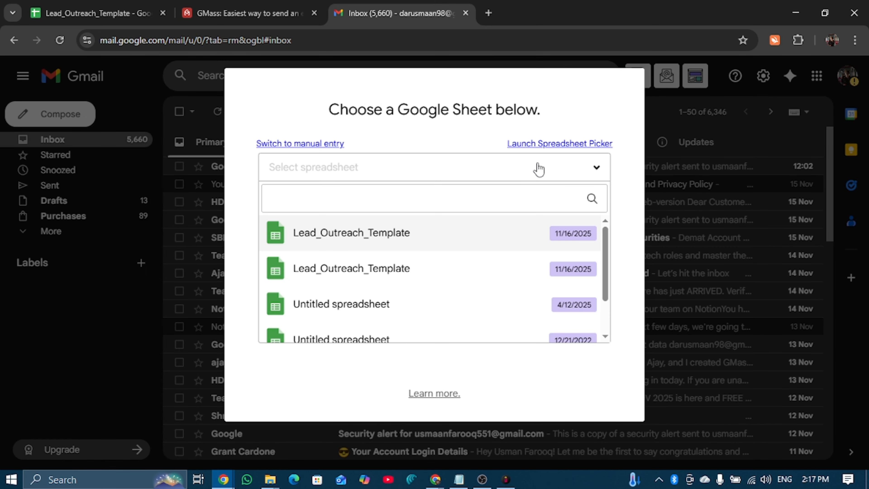
left_click(517, 232)
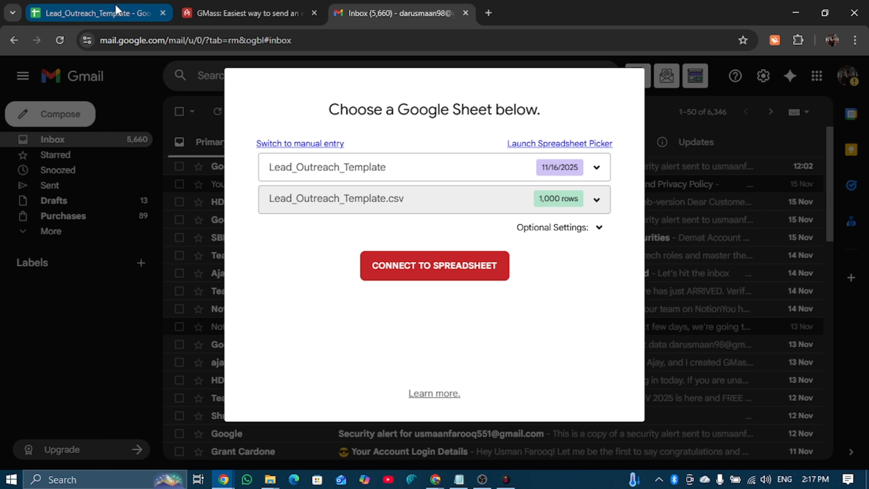
left_click(118, 12)
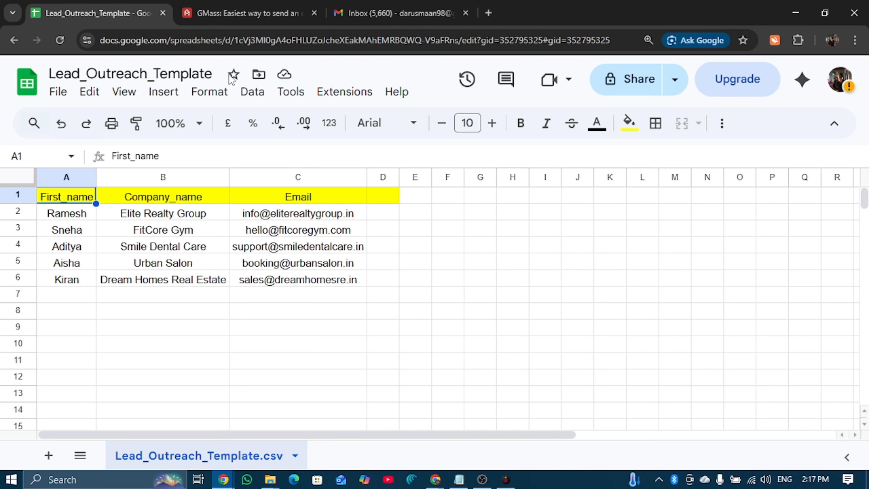
left_click(368, 5)
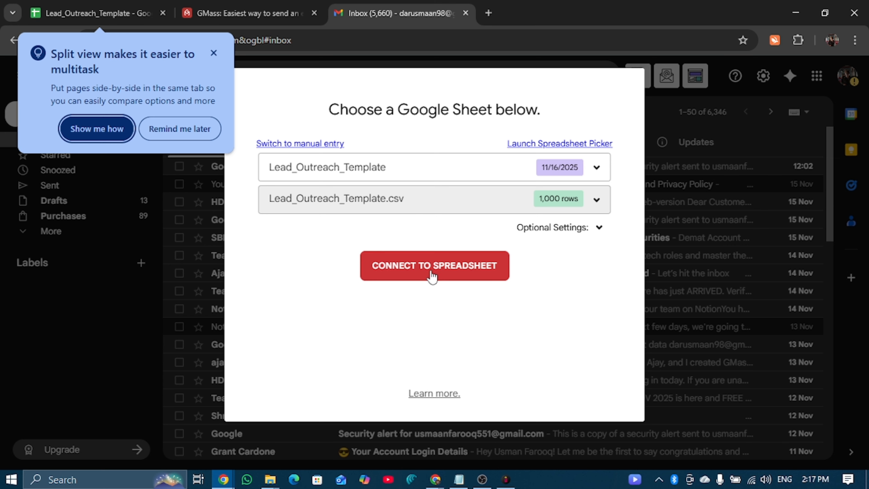
left_click(438, 260)
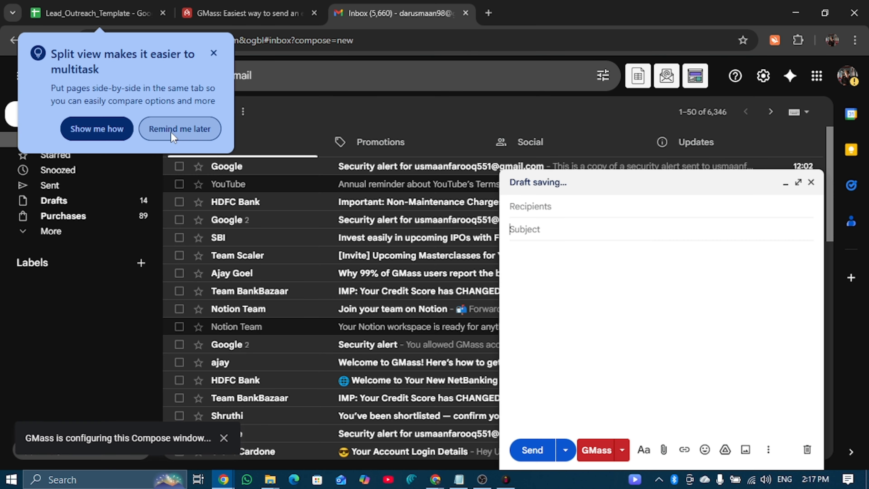
left_click(173, 136)
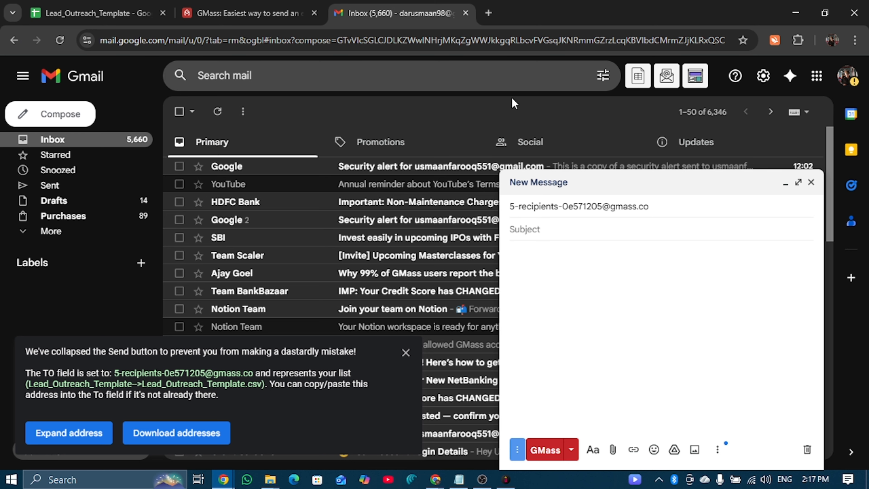
Open ChatGPT at chatgpt.com in a new browser tab
left_click(492, 17)
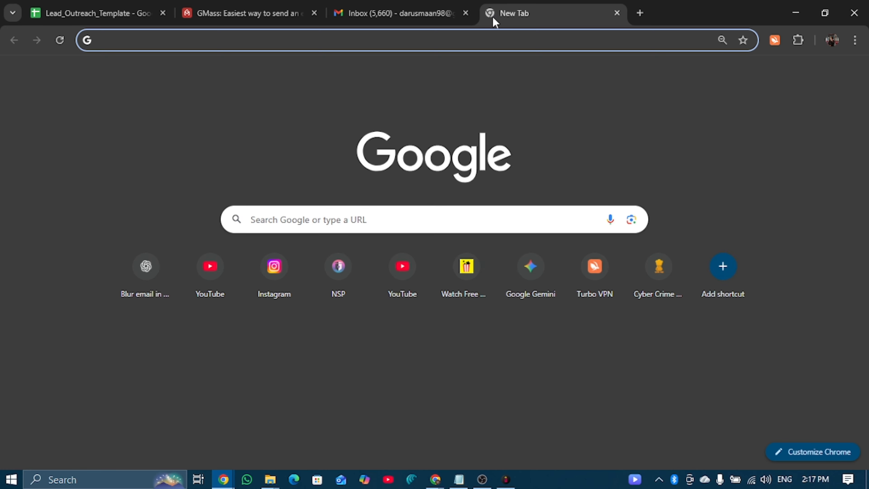
type("chatgpt.com")
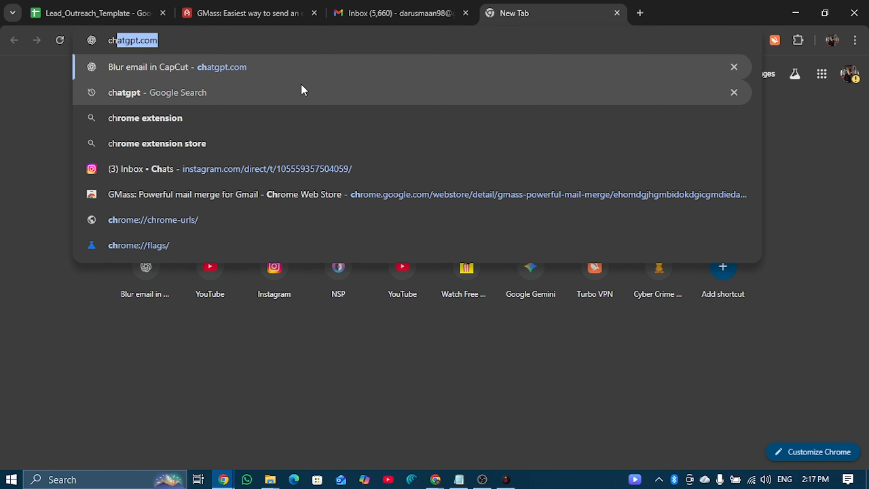
left_click(286, 69)
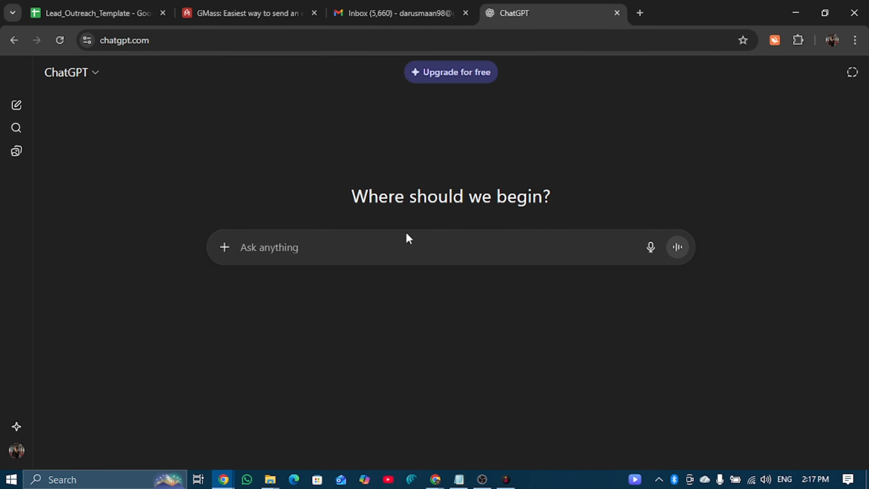
Copy the Notepad prompt requesting 3 short outreach emails for real estate agents with {{first_name}} and {{company_name}}, and submit it to ChatGPT
left_click(459, 479)
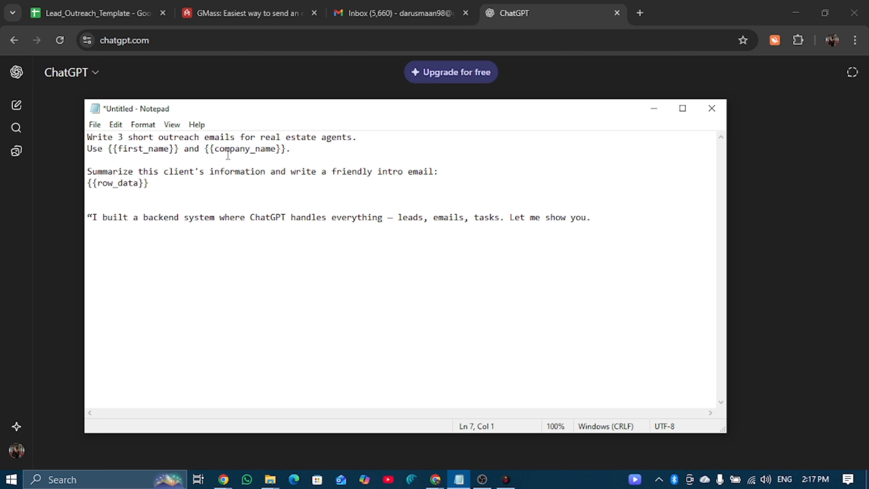
left_click_drag(291, 150, 87, 138)
key("ctrl+c")
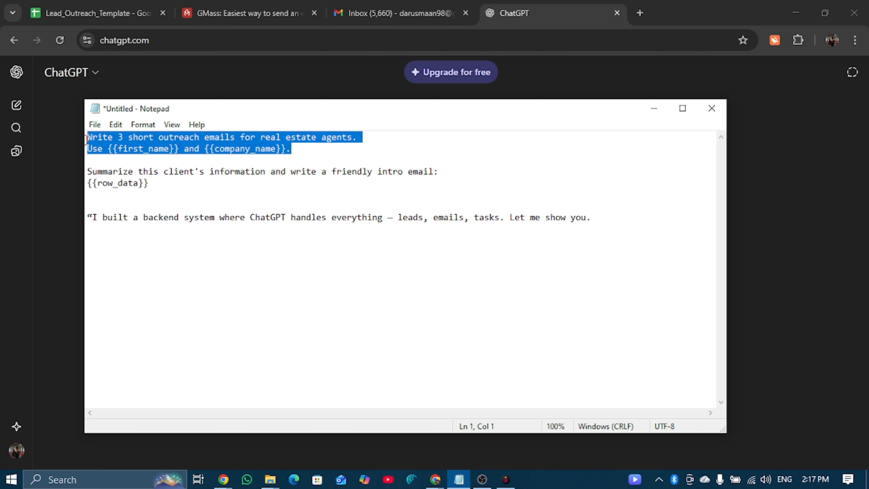
left_click(768, 218)
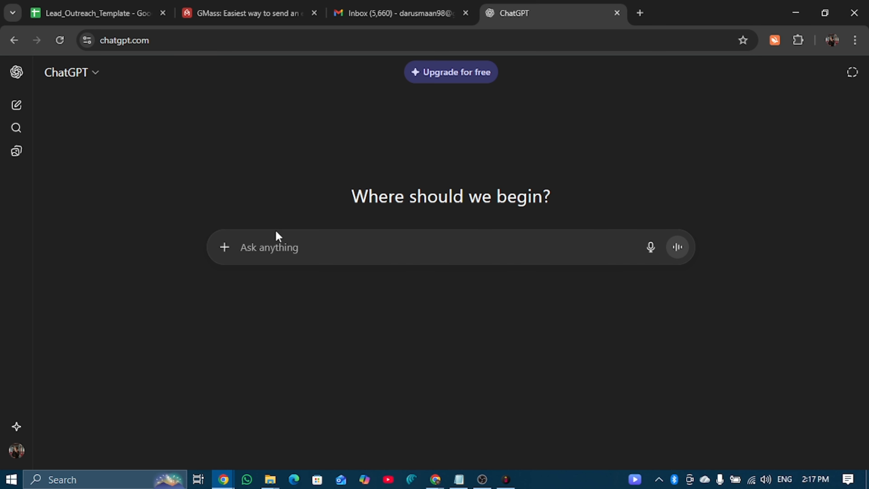
key("ctrl+v")
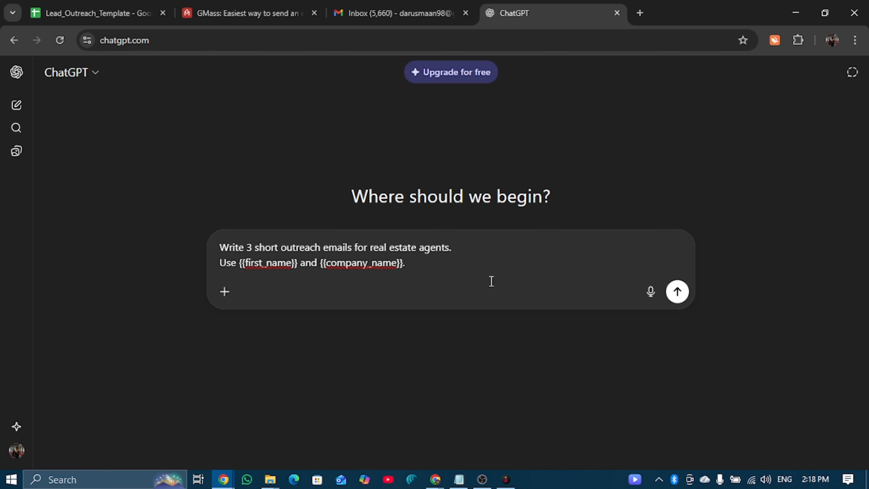
left_click(677, 291)
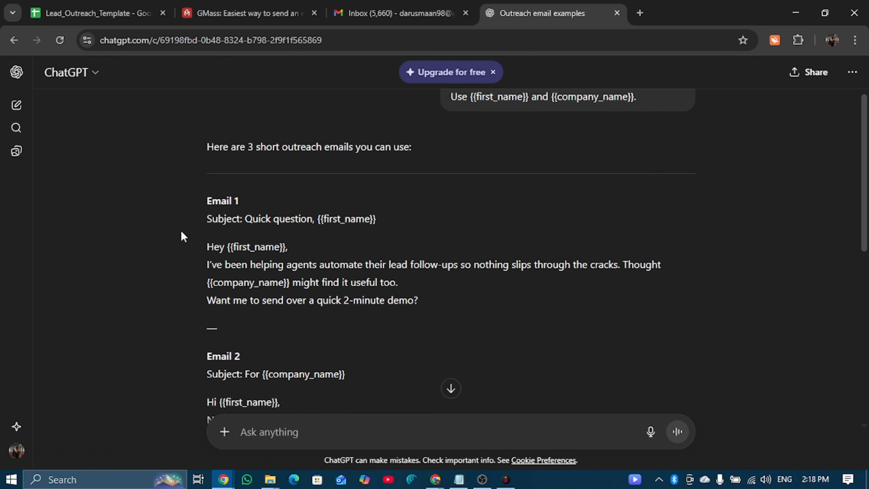
Copy Email 3's subject "Small idea for you" from the ChatGPT reply into the subject of the Gmail draft
scroll(180, 230, "down", 2)
scroll(196, 235, "down", 2)
scroll(289, 236, "down", 8)
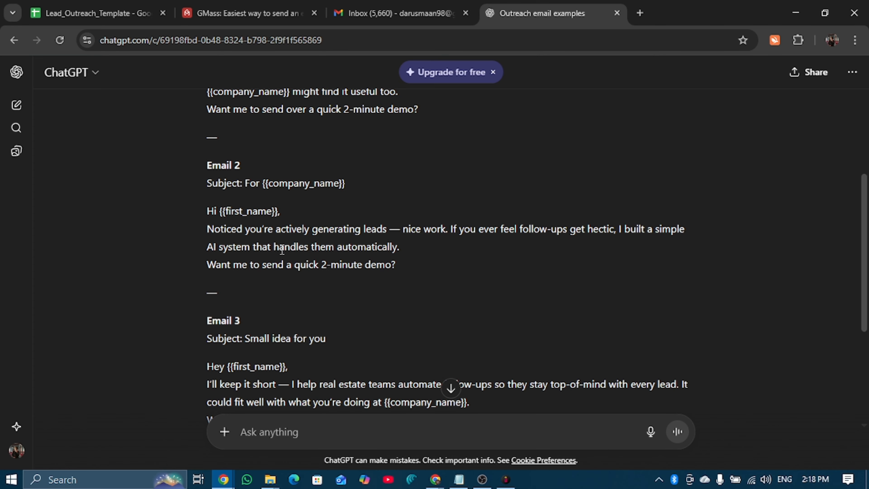
scroll(277, 253, "up", 2)
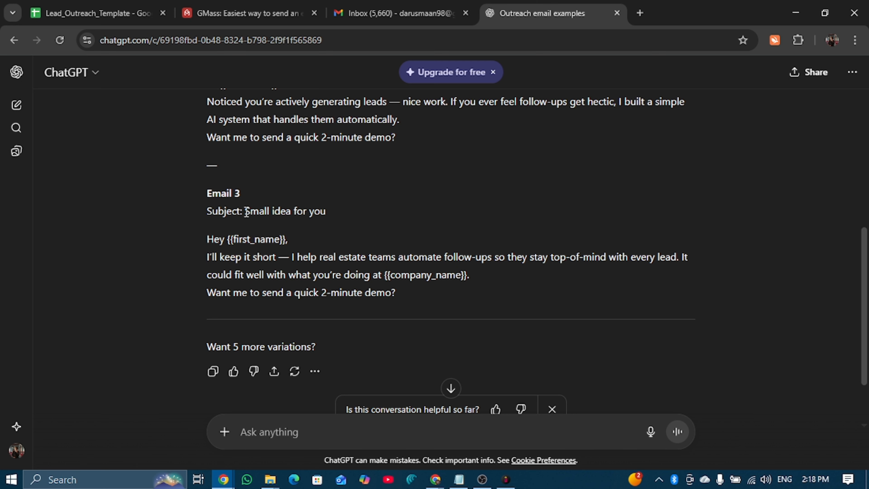
left_click_drag(246, 211, 326, 216)
key("ctrl+c")
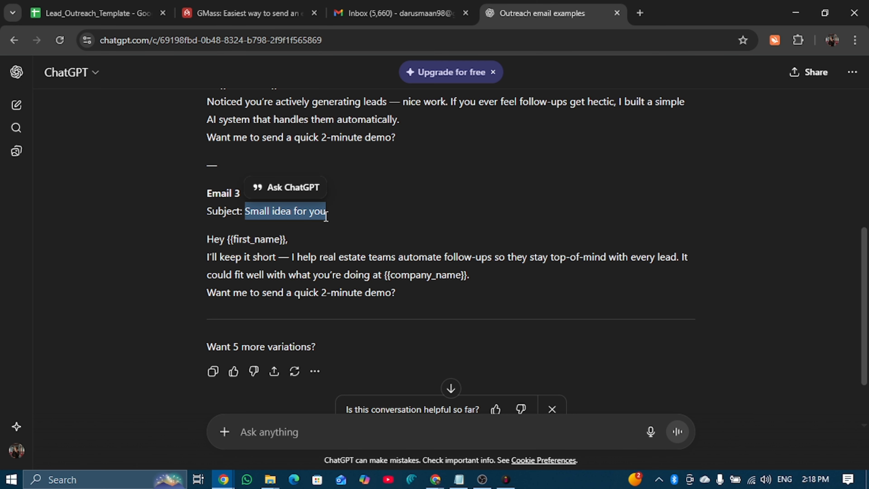
left_click(273, 6)
left_click(352, 10)
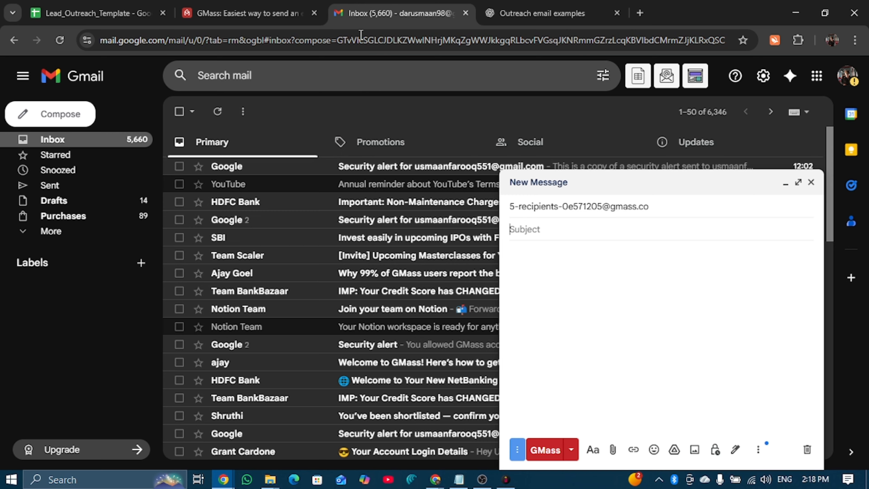
left_click(551, 227)
key("ctrl+v")
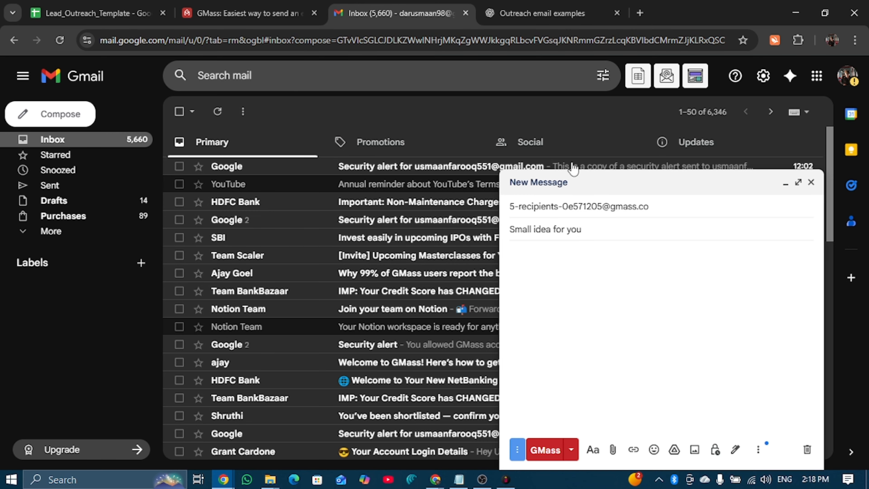
Copy the "{{first_name}}," placeholder from Email 3's greeting and append it to the Gmail draft's subject
left_click(547, 8)
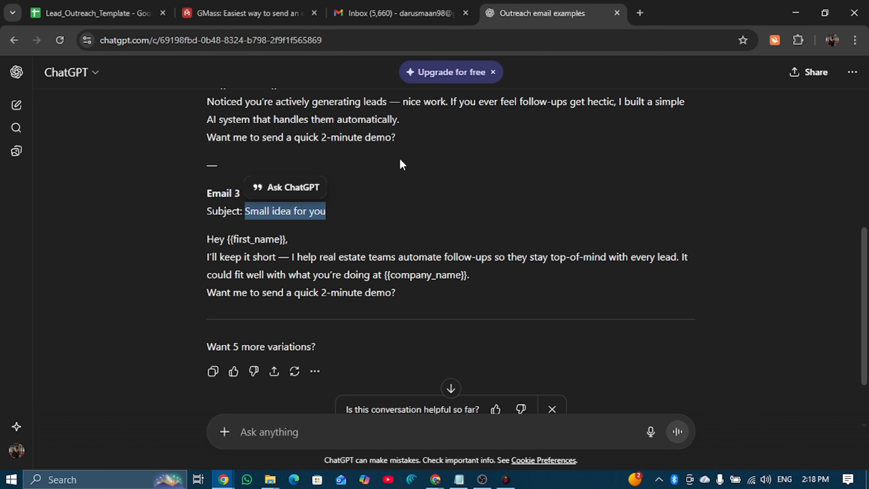
left_click(369, 227)
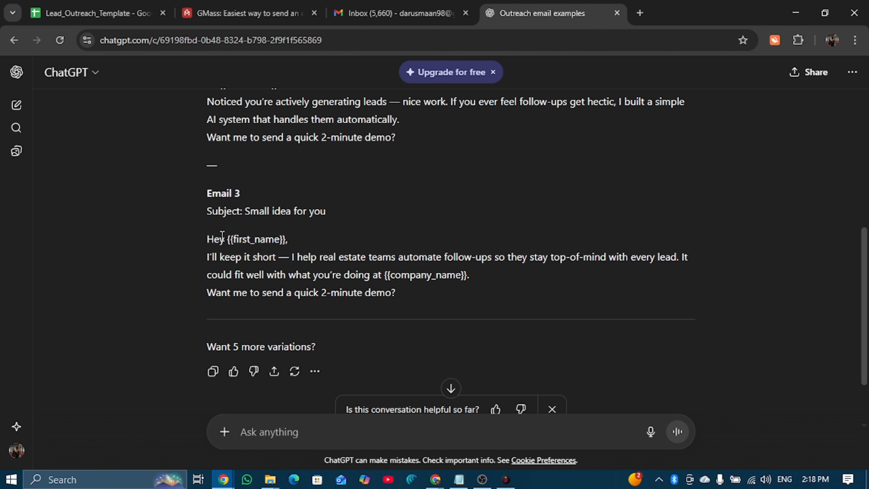
left_click_drag(226, 238, 289, 244)
key("ctrl+c")
left_click(397, 13)
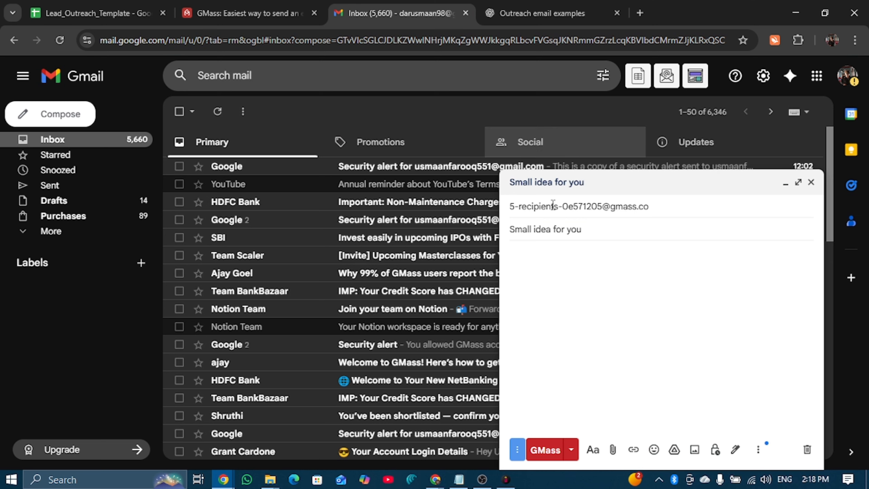
key("ctrl+v")
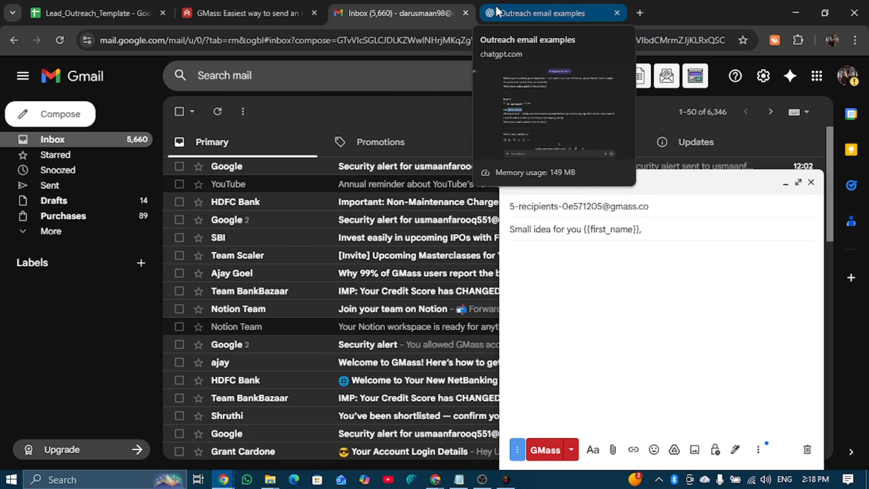
Copy Email 3's text below the greeting from ChatGPT into the Gmail draft's body and send the campaign with GMass
left_click(513, 13)
left_click_drag(206, 258, 404, 310)
key("ctrl+c")
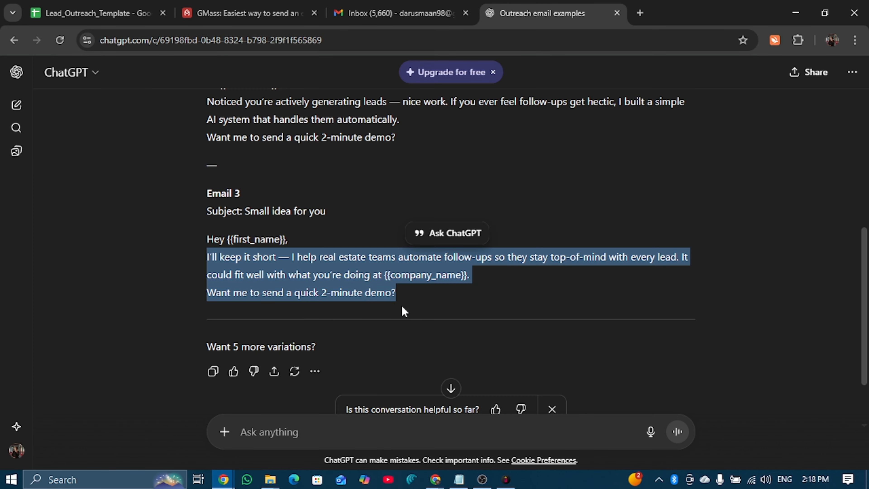
left_click(384, 10)
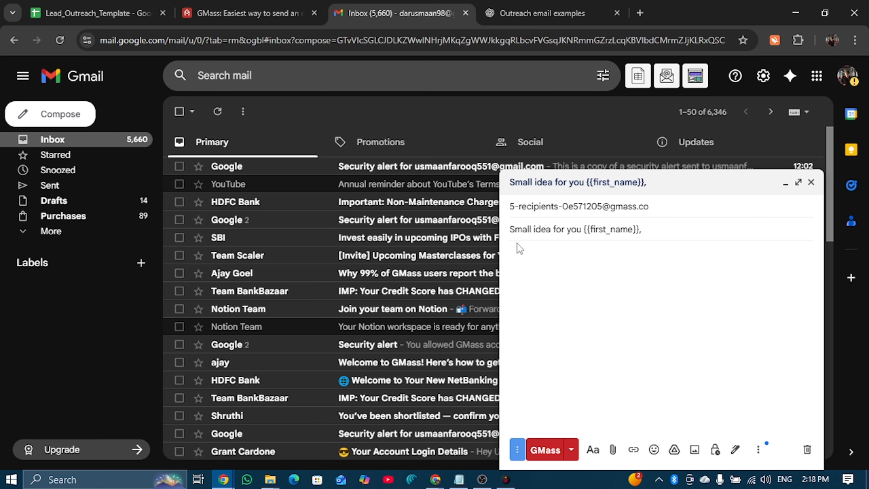
left_click(521, 264)
key("ctrl+v")
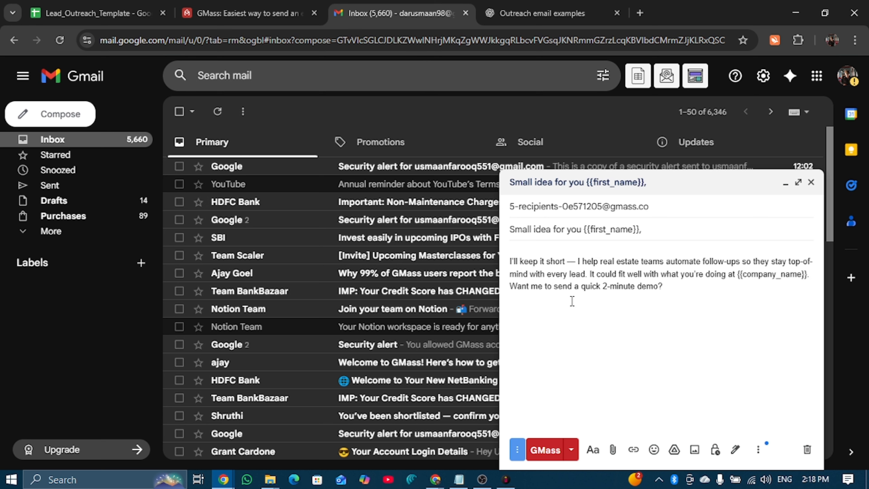
left_click(544, 450)
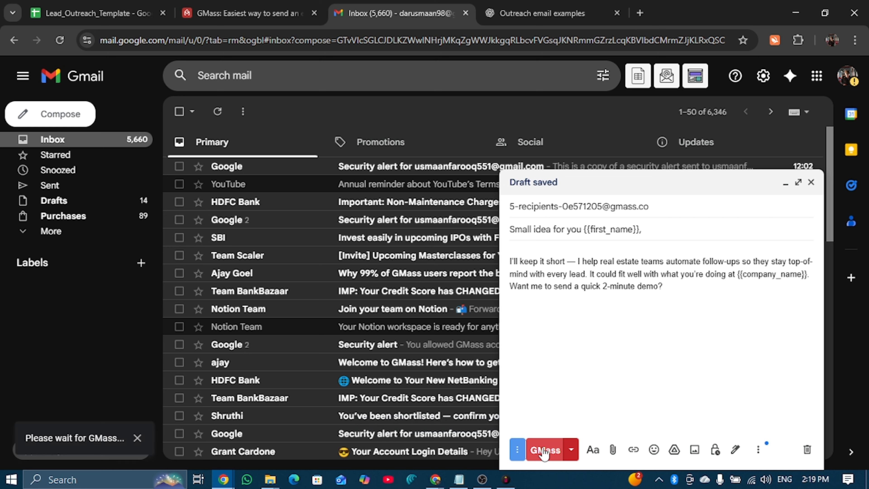